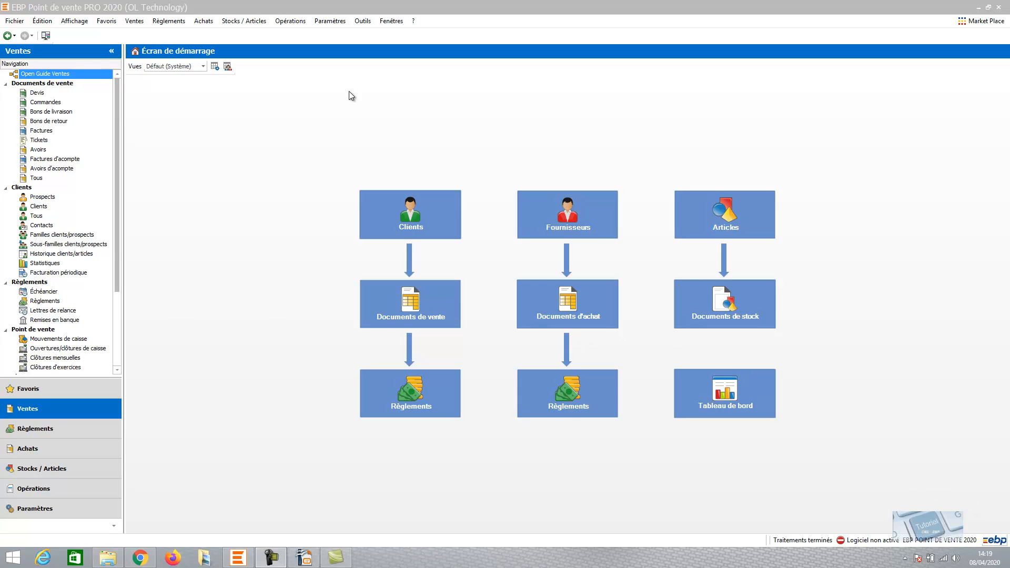
Open the field and table customization and display the custom fields of the Facture table under Document de vente
click(327, 24)
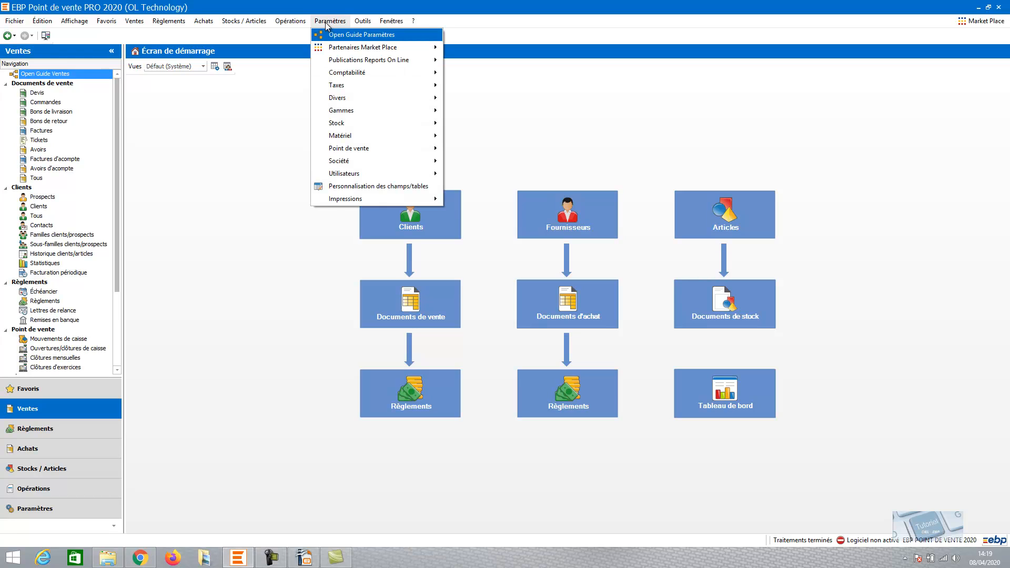
click(339, 189)
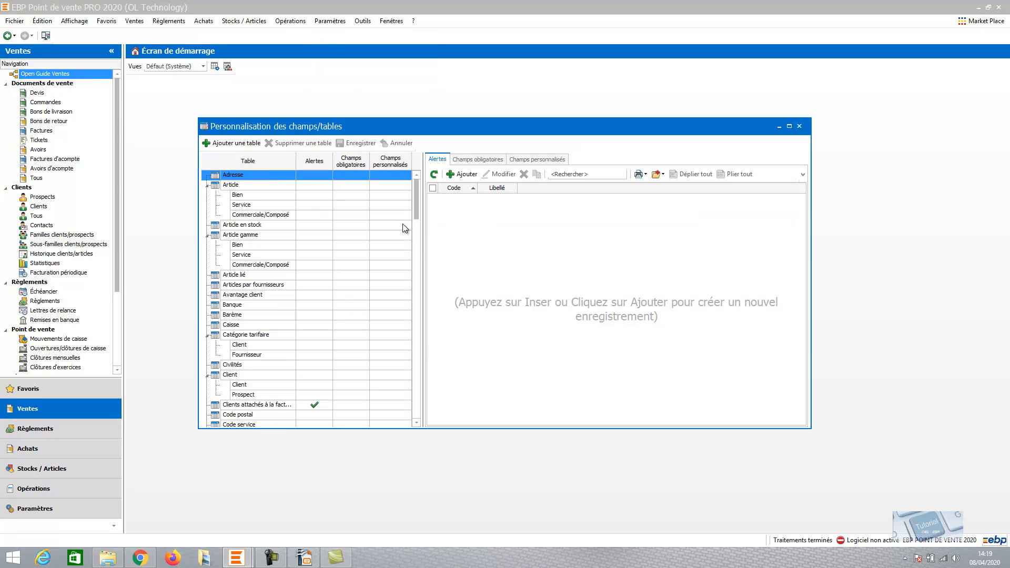
drag(419, 206, 403, 176)
drag(419, 203, 405, 270)
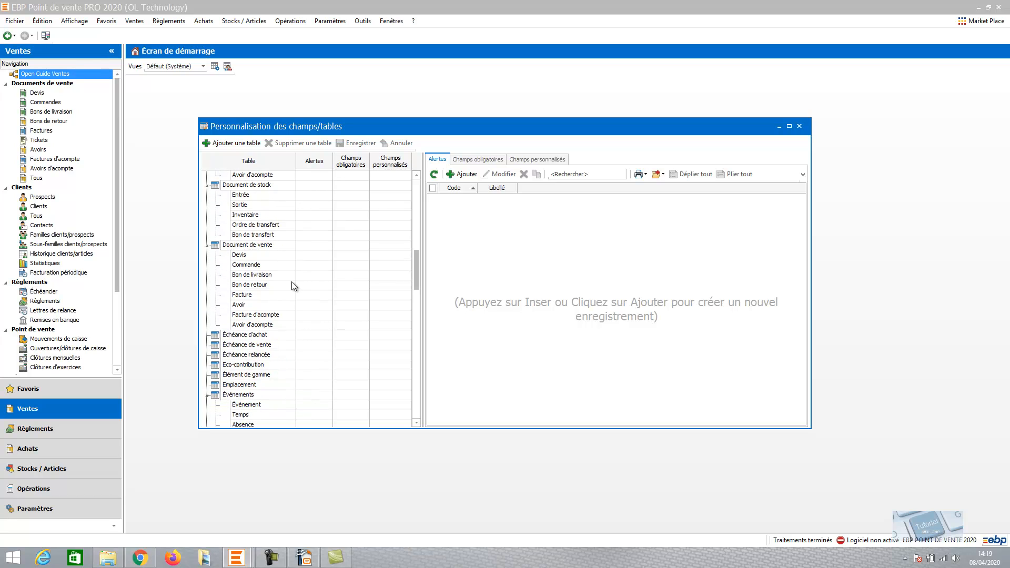
click(254, 299)
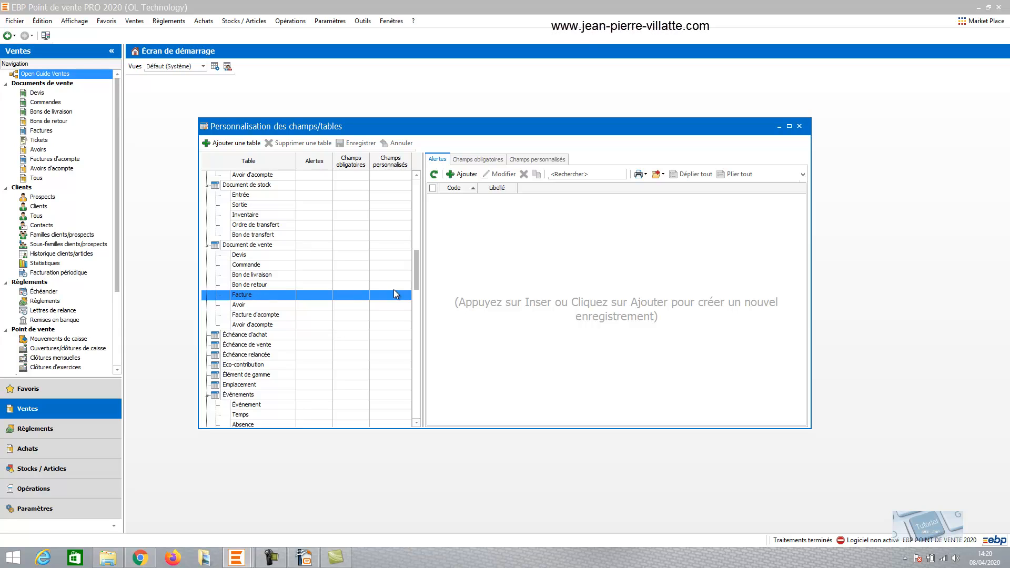
click(479, 160)
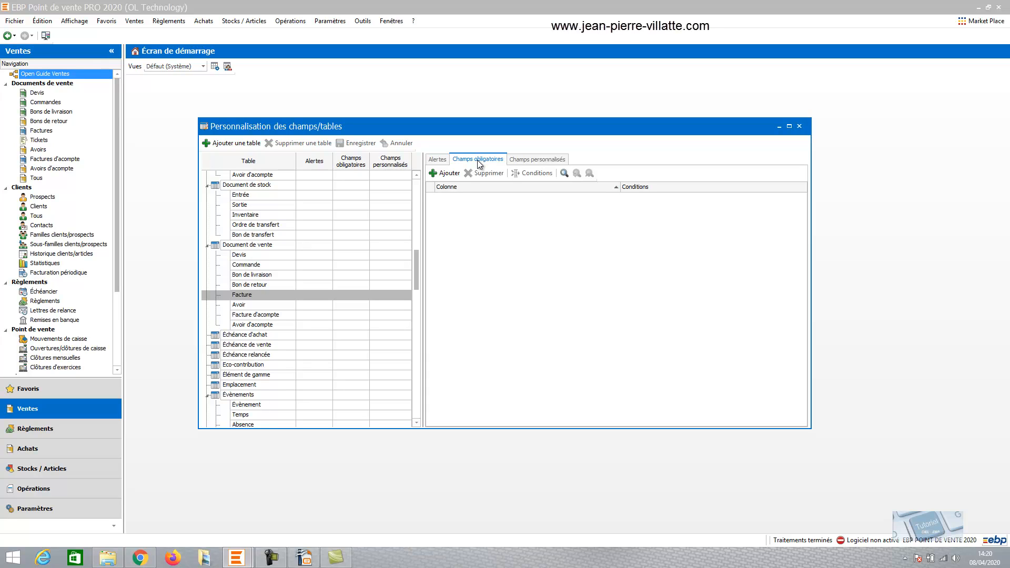
click(534, 160)
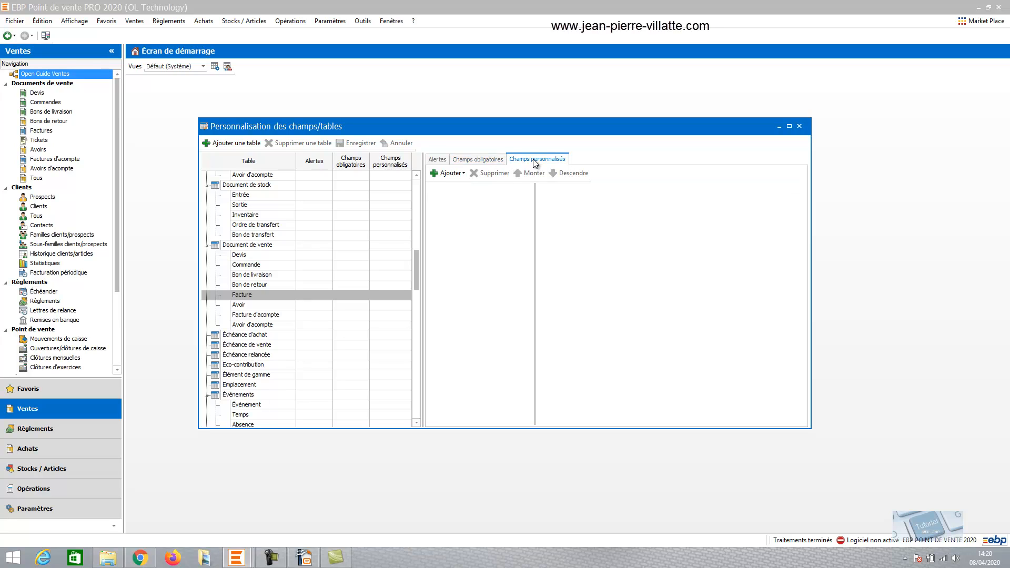
Add a Texte custom field named "N° intervention" to the Facture table, declining the folder backup
click(446, 174)
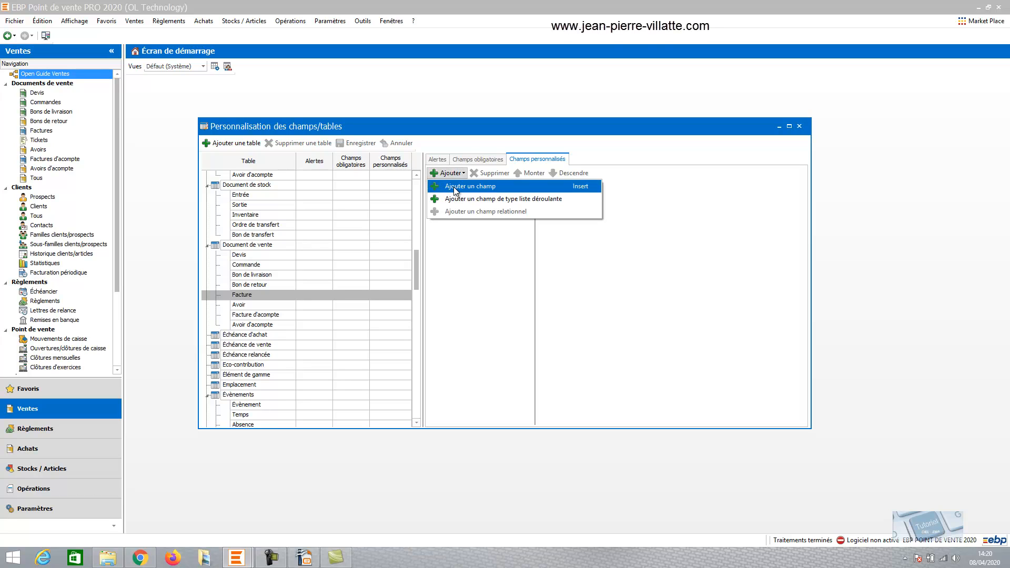
click(454, 187)
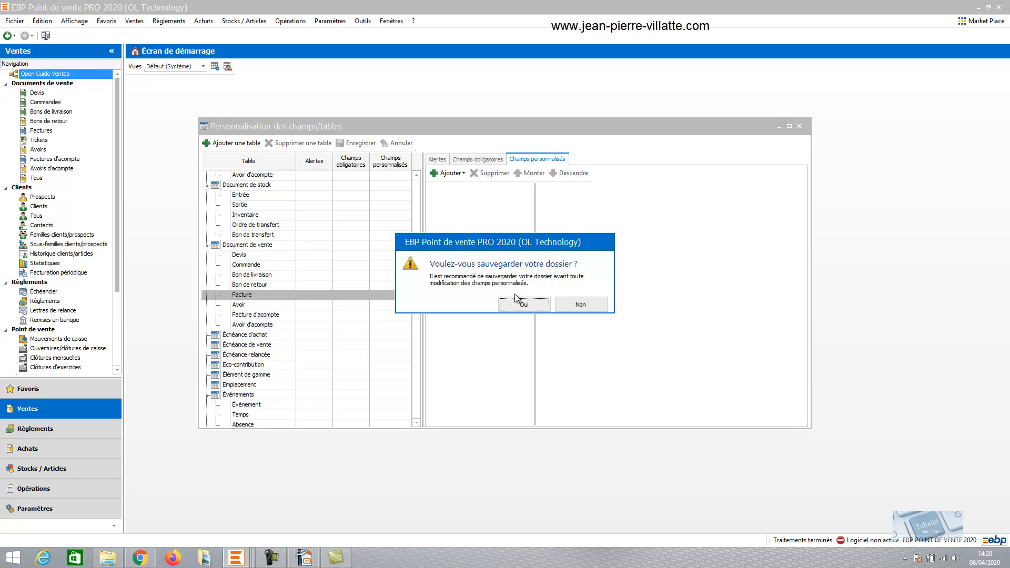
click(586, 304)
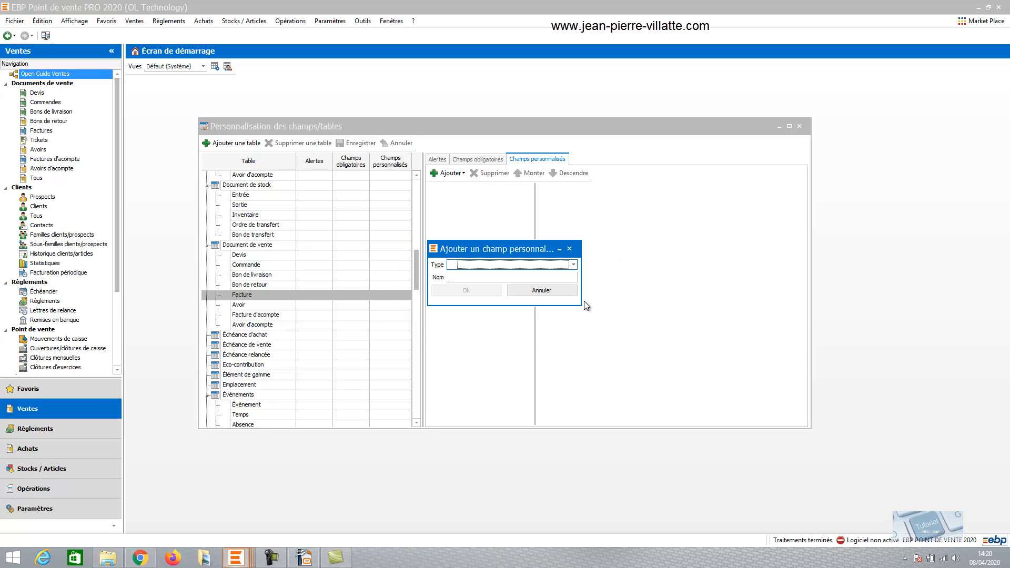
click(574, 266)
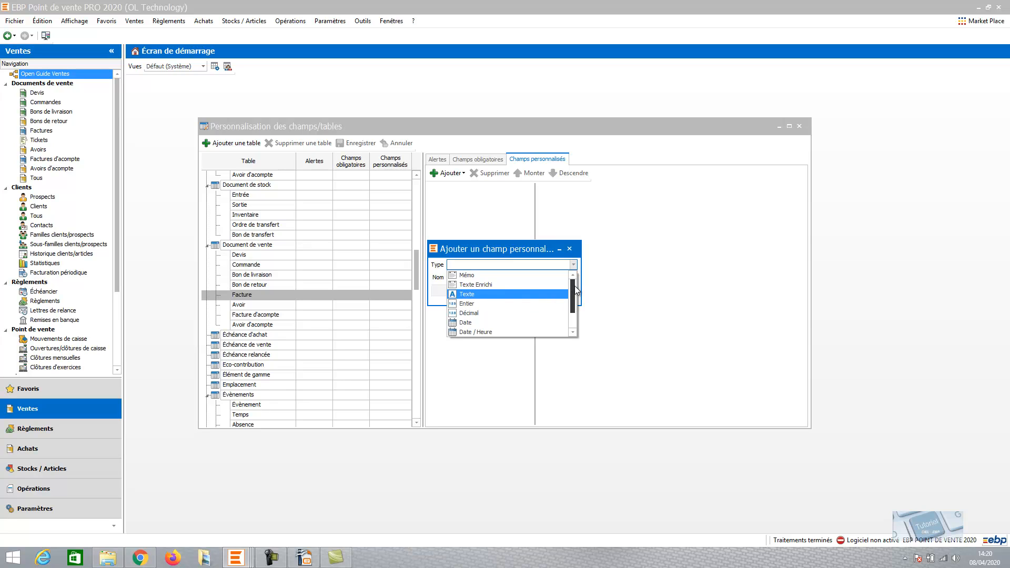
click(505, 294)
click(554, 276)
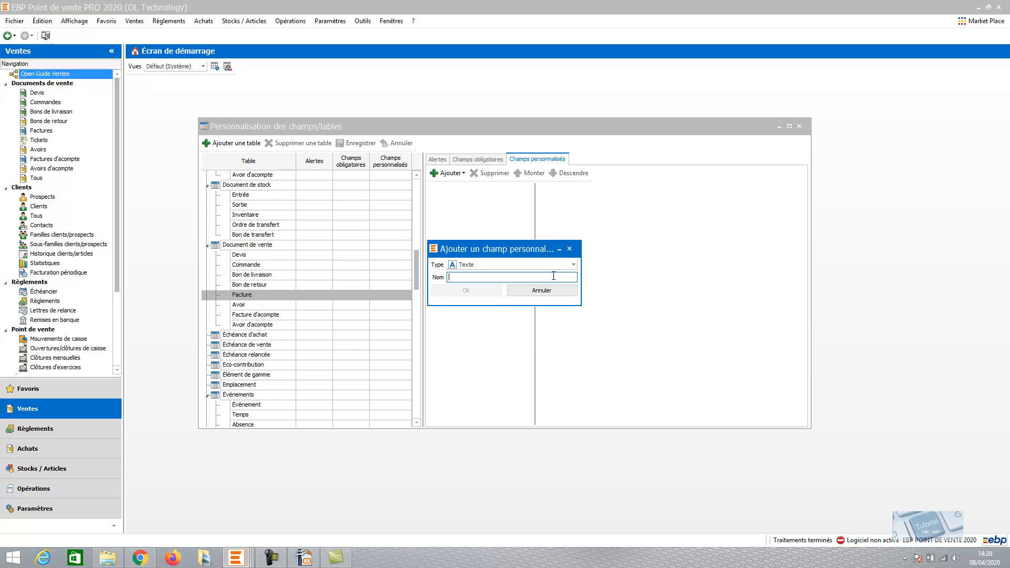
text(n)
key(BackSpace)
text(N° intervention)
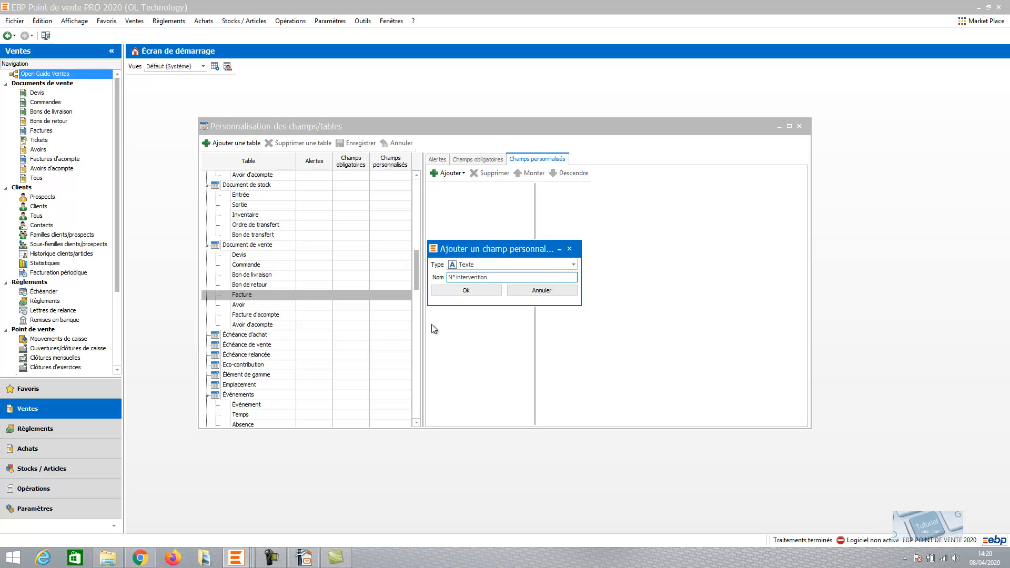
click(466, 291)
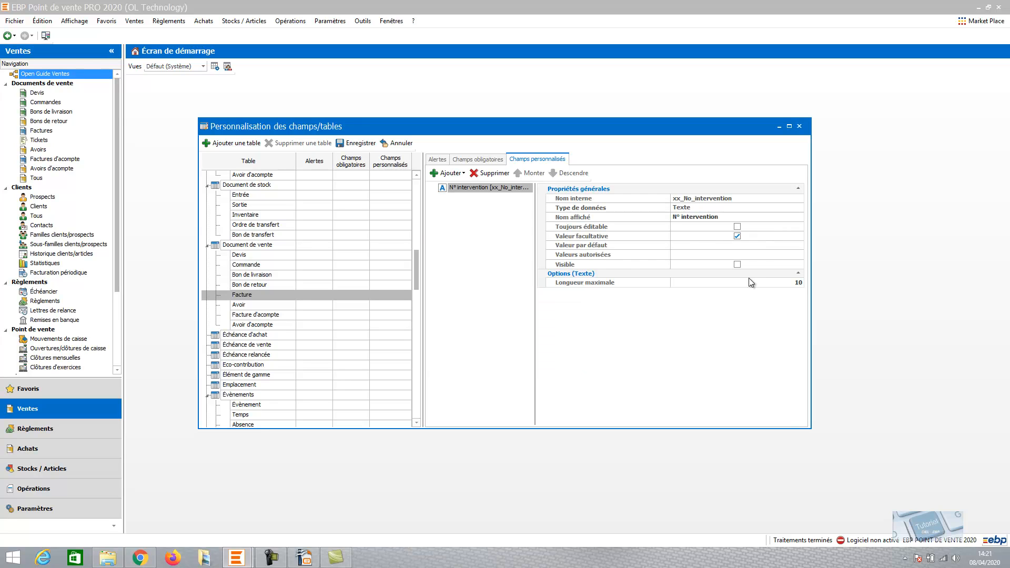
Save the custom field changes, agreeing to continue the setup after the folder reopens, and close the field customization window
click(777, 283)
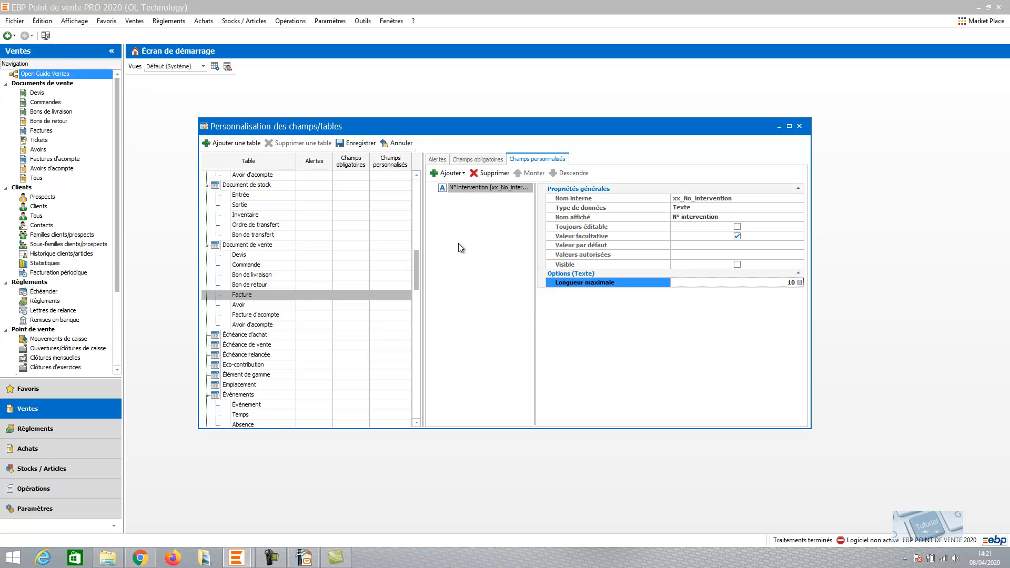
click(357, 144)
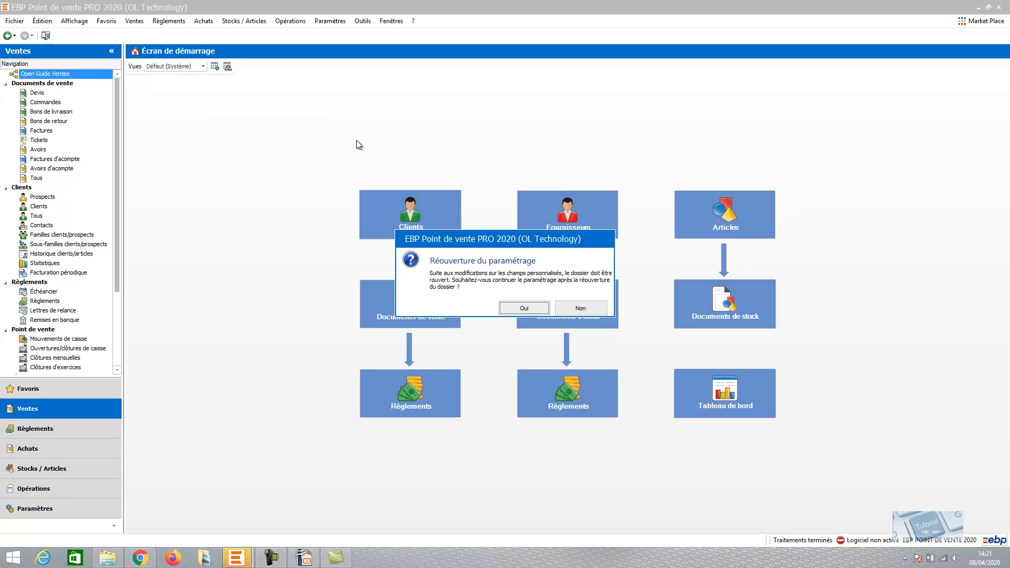
click(534, 311)
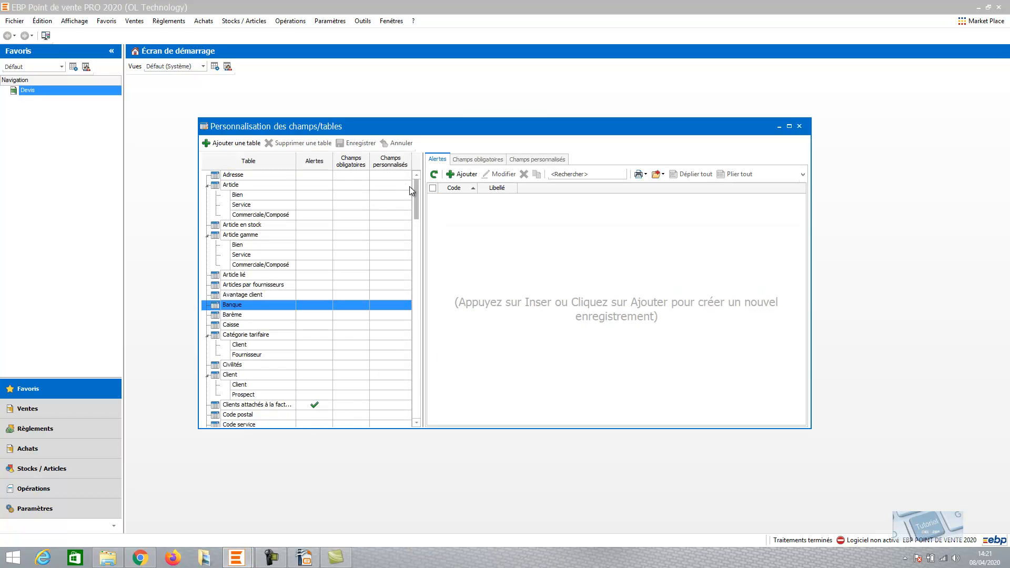
drag(416, 188, 417, 274)
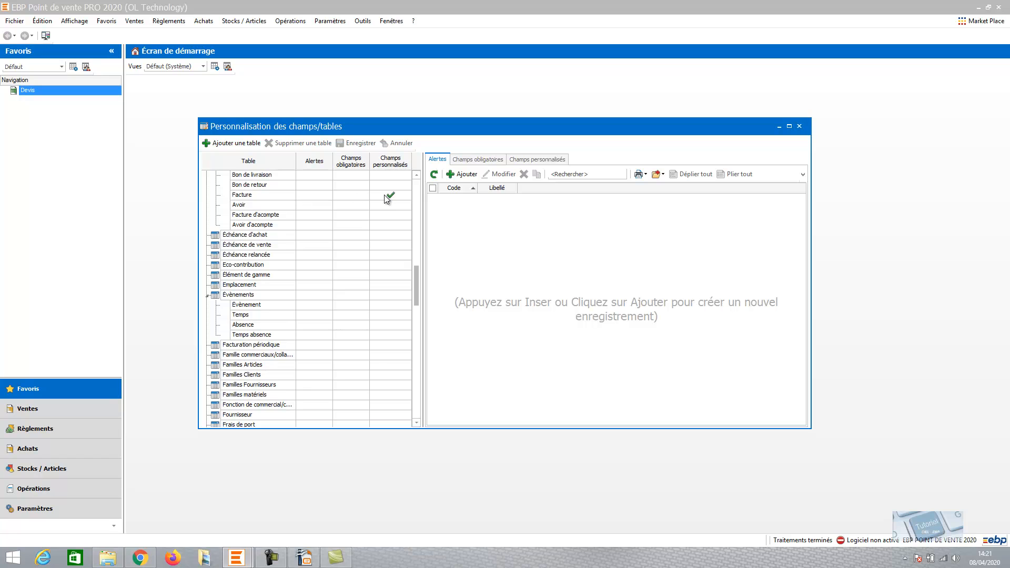
click(802, 127)
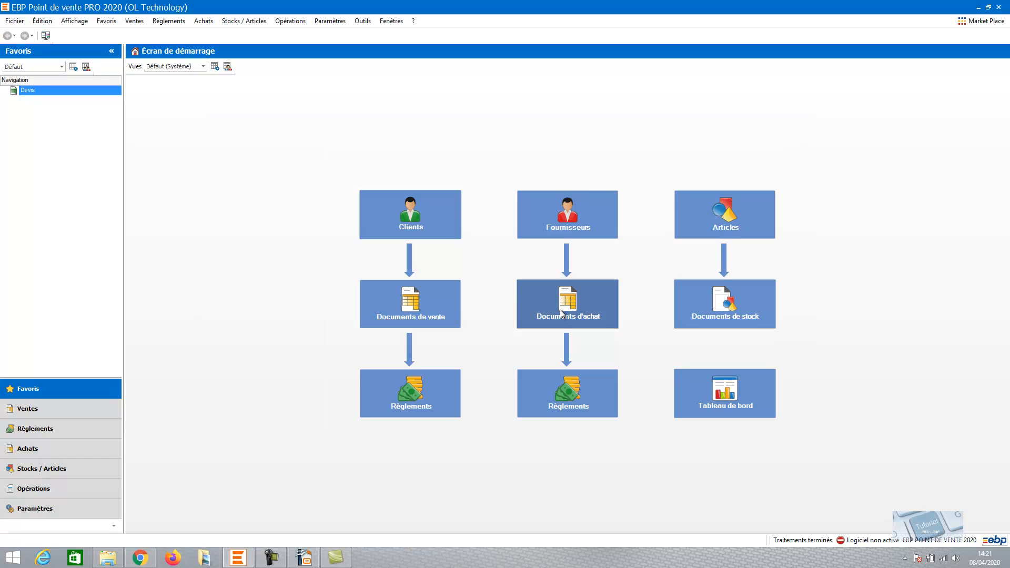
Open the 26/03/2020 invoice still being drafted from the sales invoice list and display its custom fields
click(449, 309)
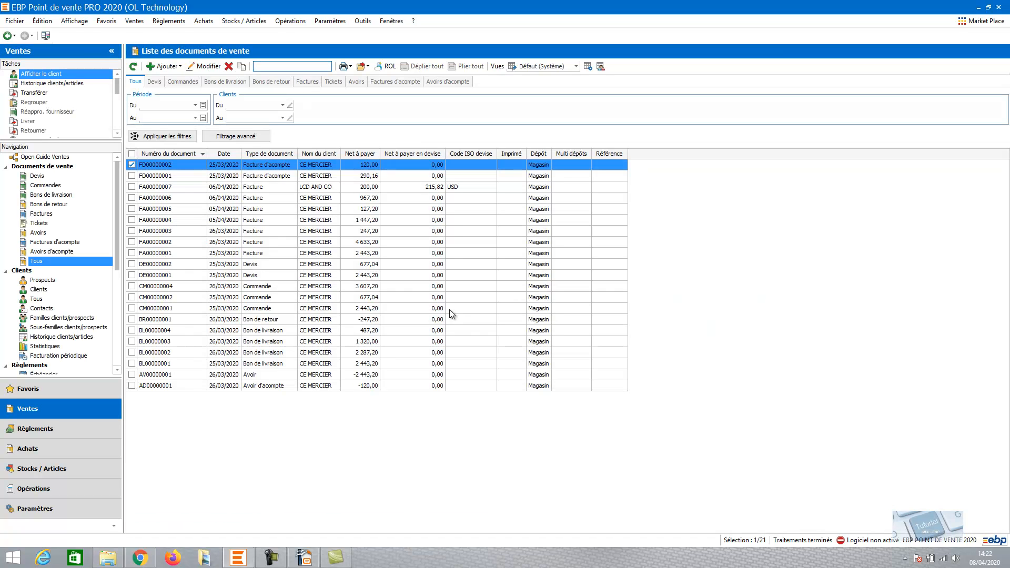
click(307, 82)
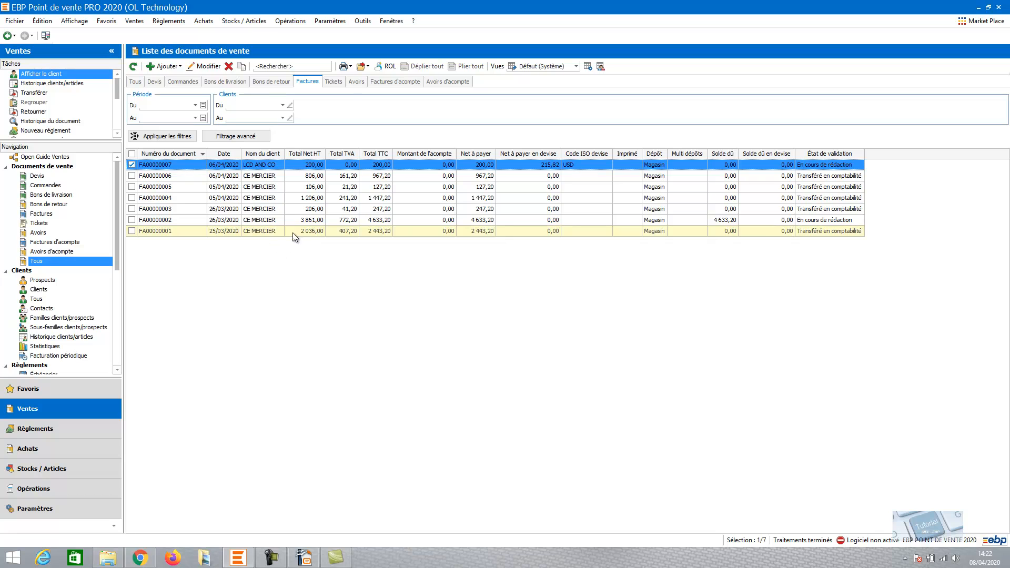
click(313, 220)
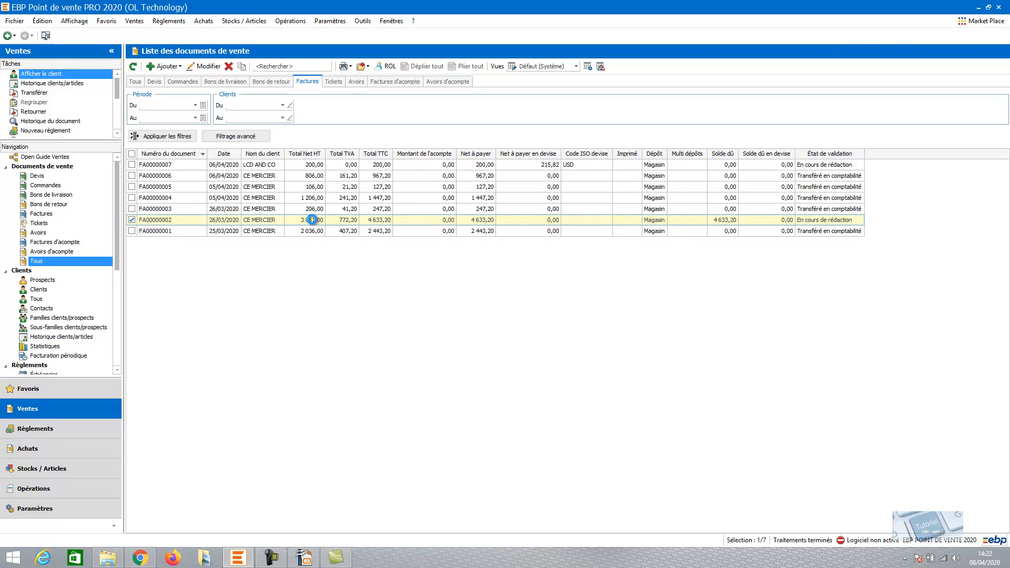
double_click(312, 220)
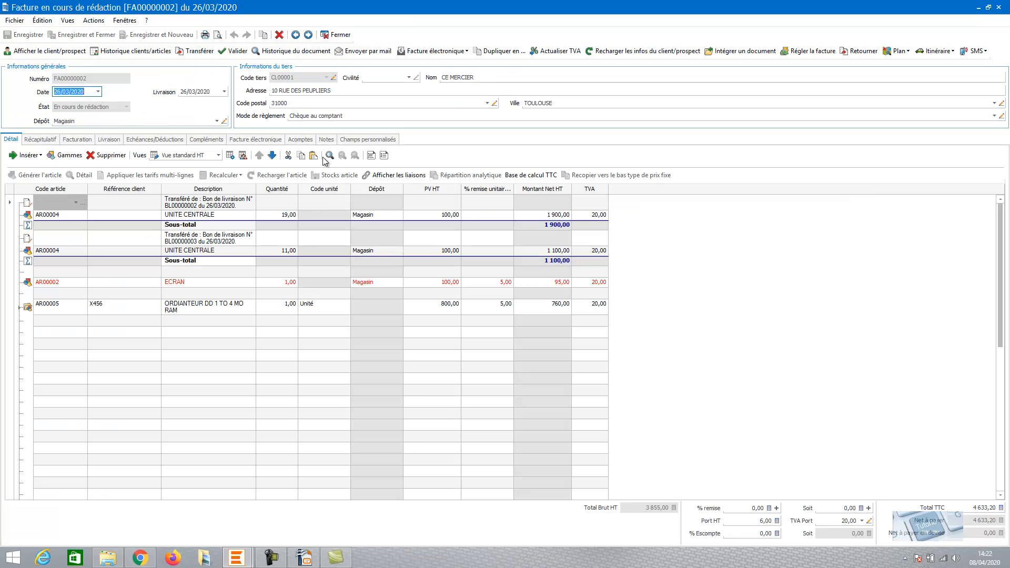
click(372, 140)
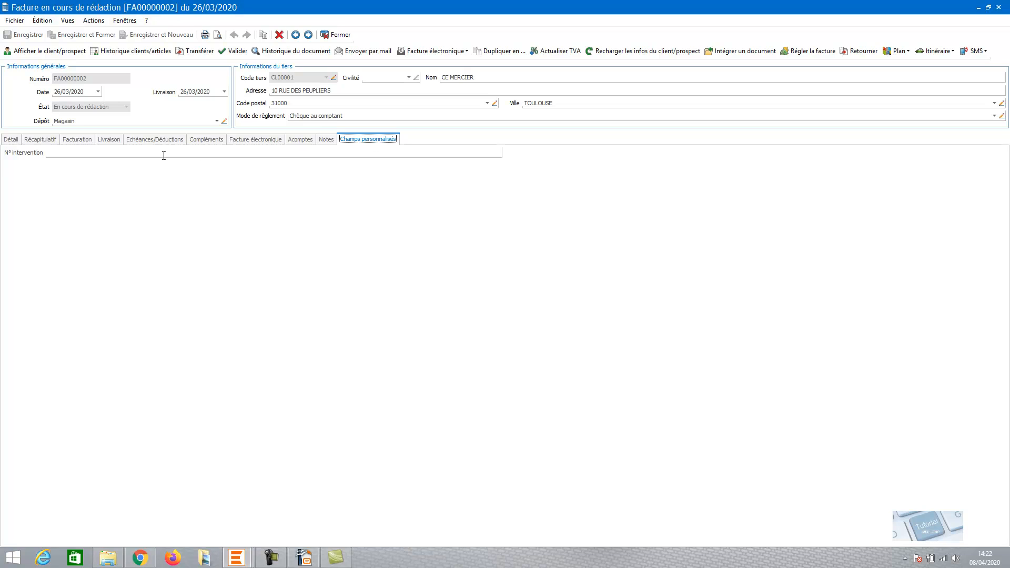
Fill in N° intervention with 1234 on the invoice, then save and close it
click(128, 153)
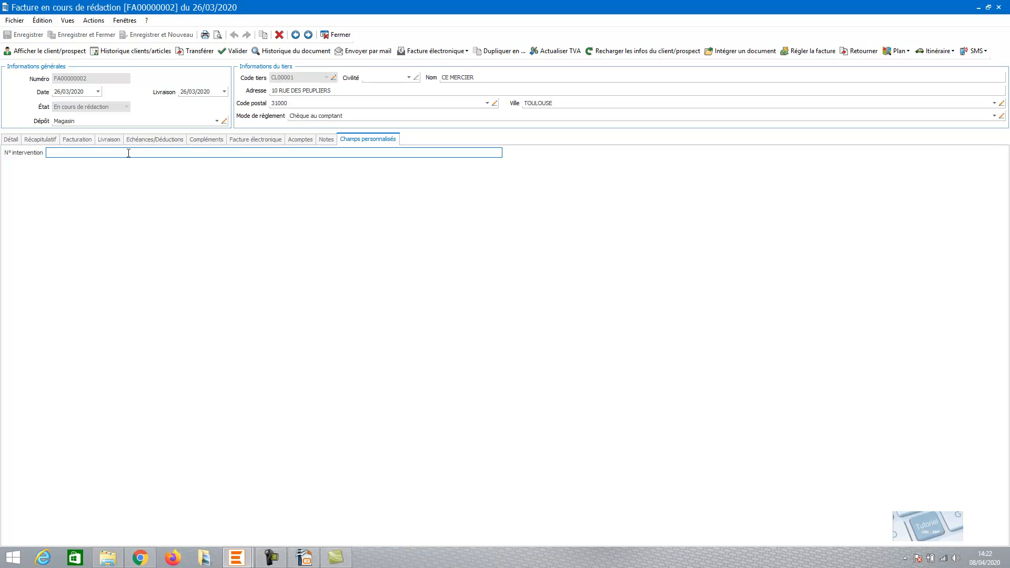
text(1234)
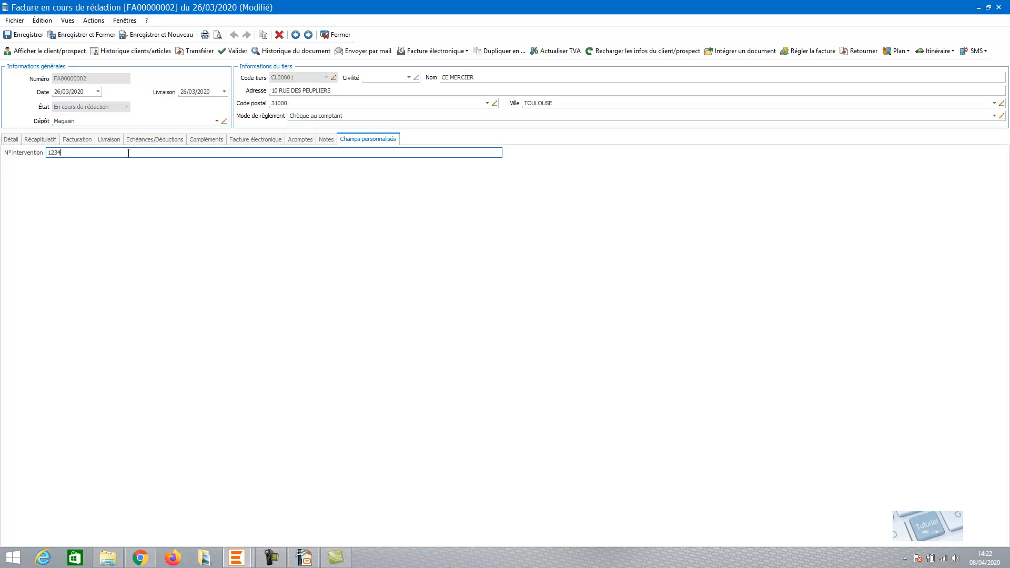
key(Tab)
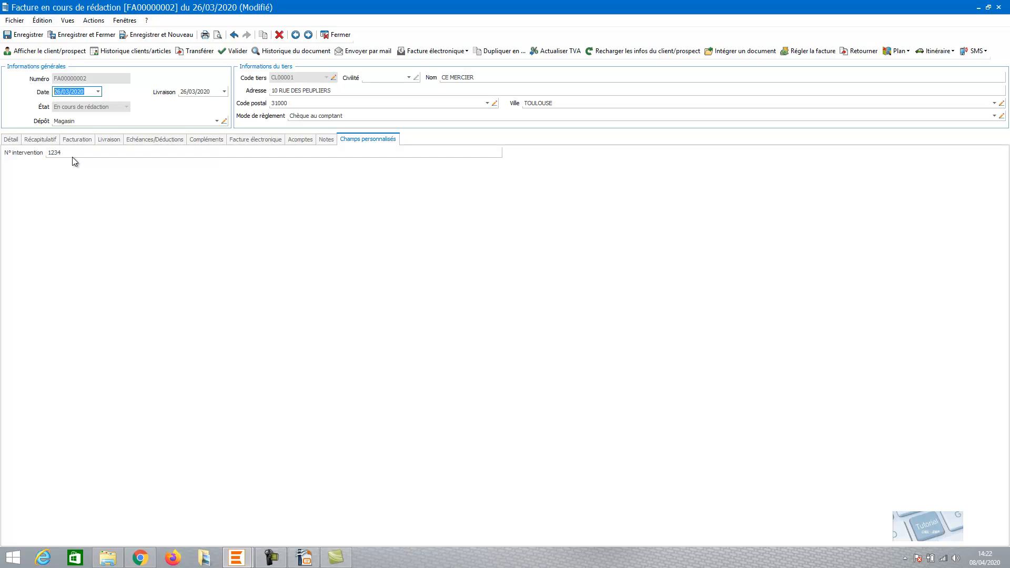
click(76, 36)
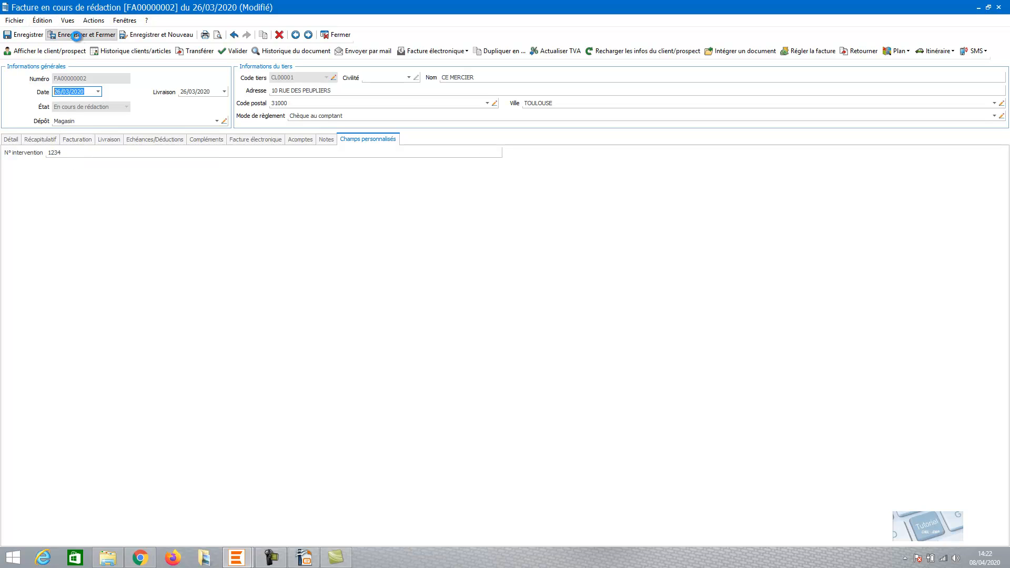